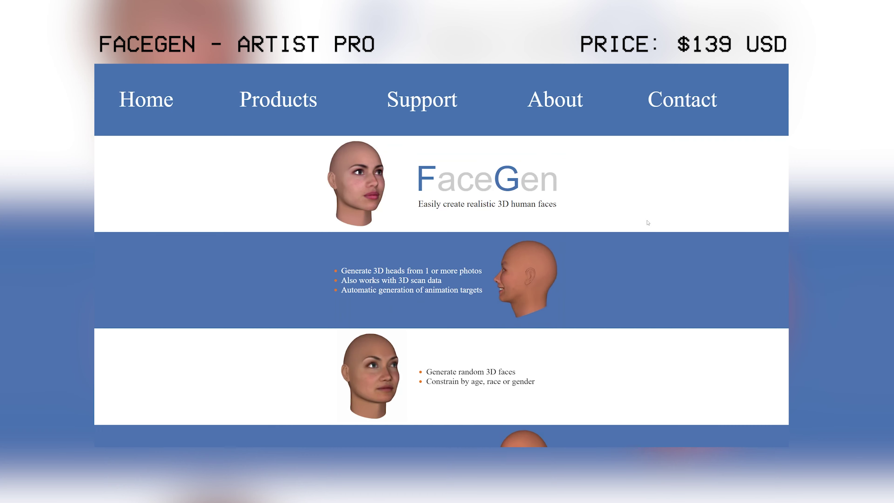
# - Build a FaceGen face from the front reference photo, mark the eye centres, and export it as Genesis 8 Male morph TheWeeknd001
pyautogui.scroll(-5, 683, 255)
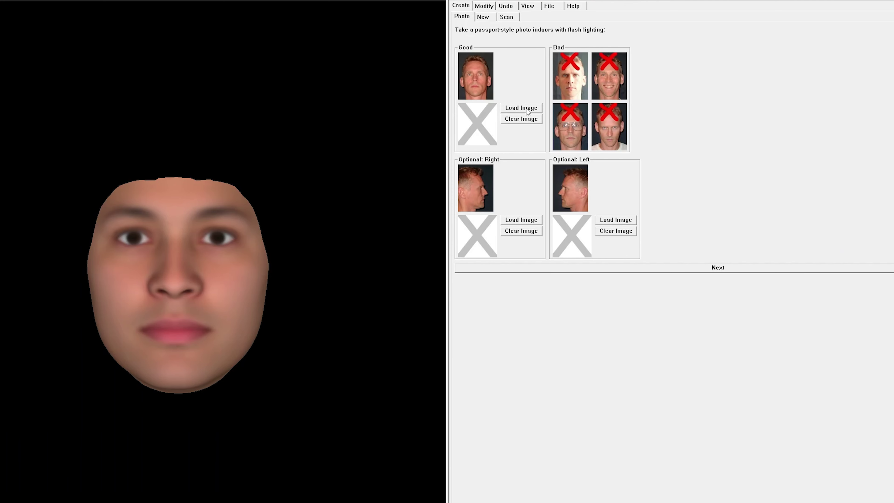
pyautogui.click(525, 111)
pyautogui.click(57, 81)
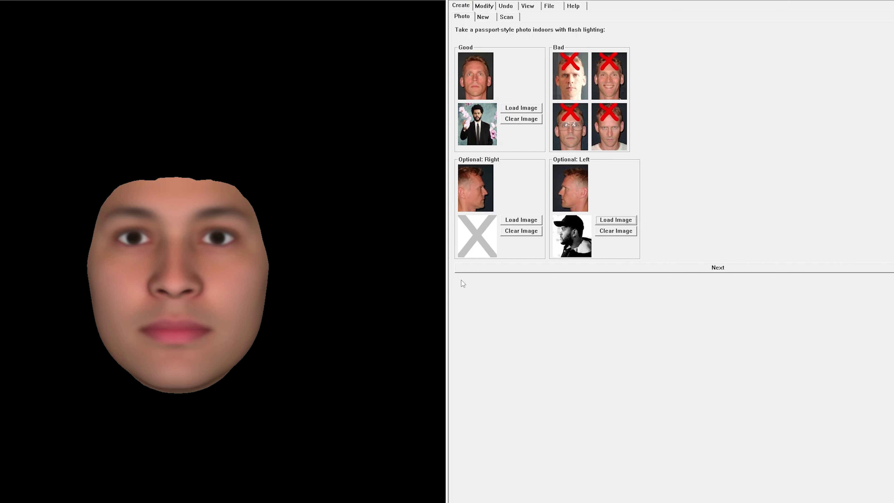
pyautogui.click(554, 267)
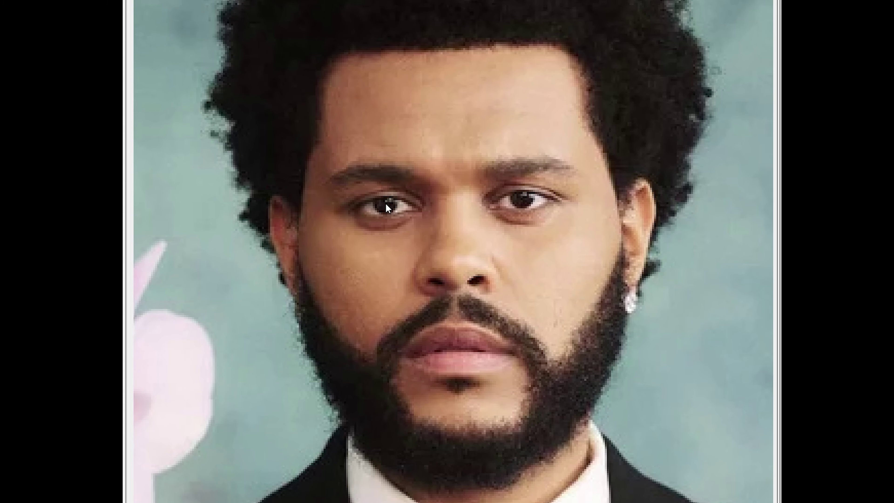
pyautogui.click(542, 294)
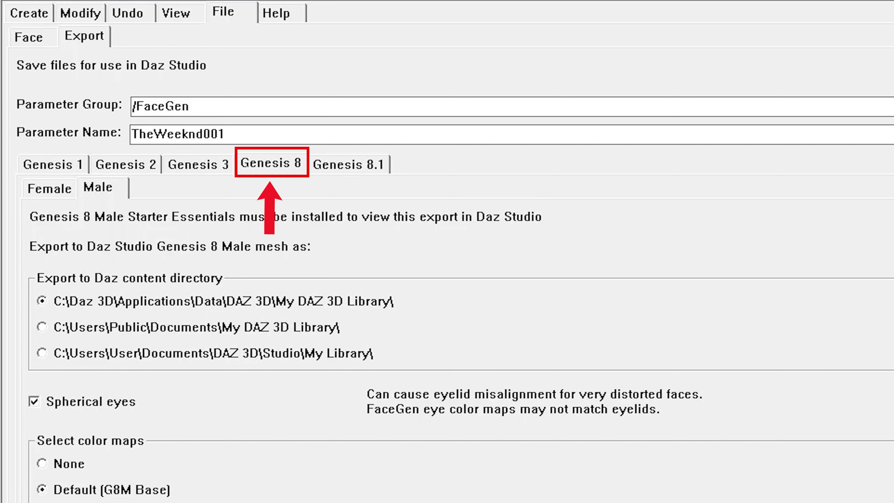
pyautogui.click(475, 289)
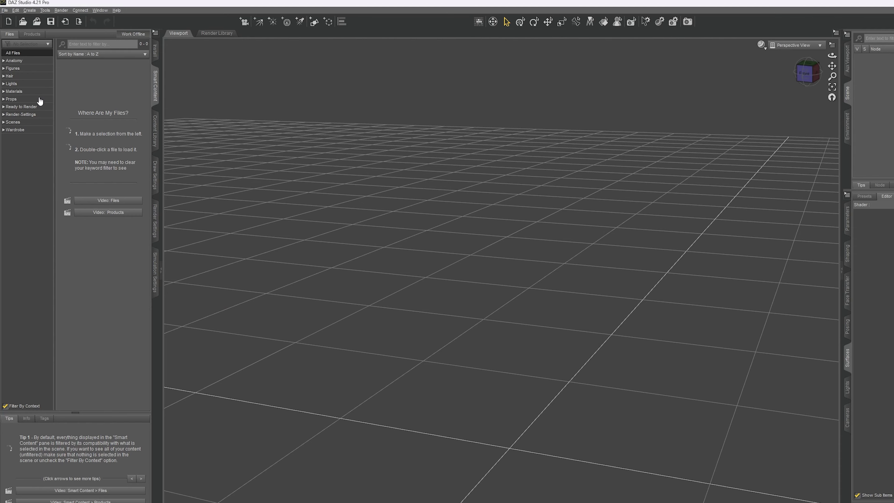
# - Load Genesis 8 Basic Male and dial its TheWeeknd001 shape morph to 100%
pyautogui.click(16, 68)
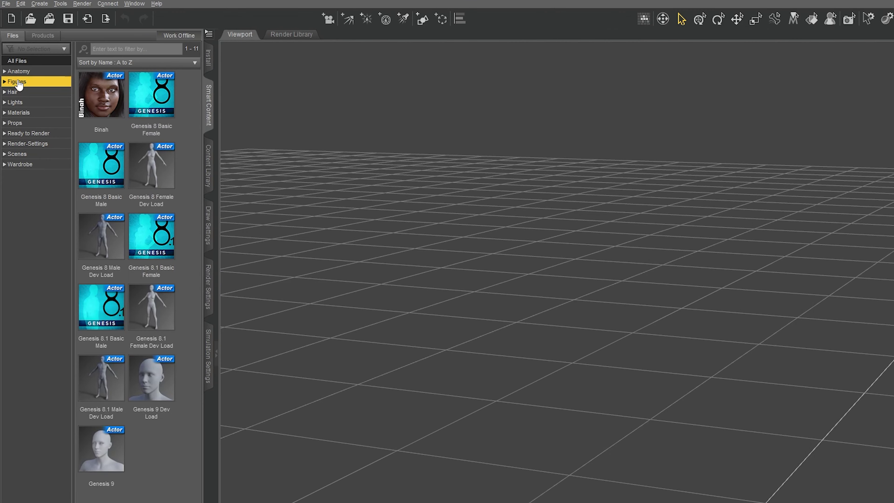
pyautogui.click(104, 174)
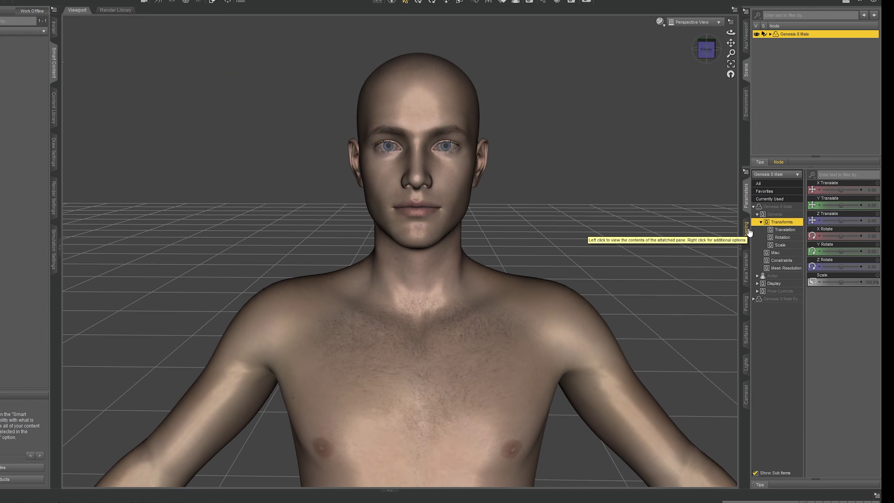
pyautogui.click(746, 229)
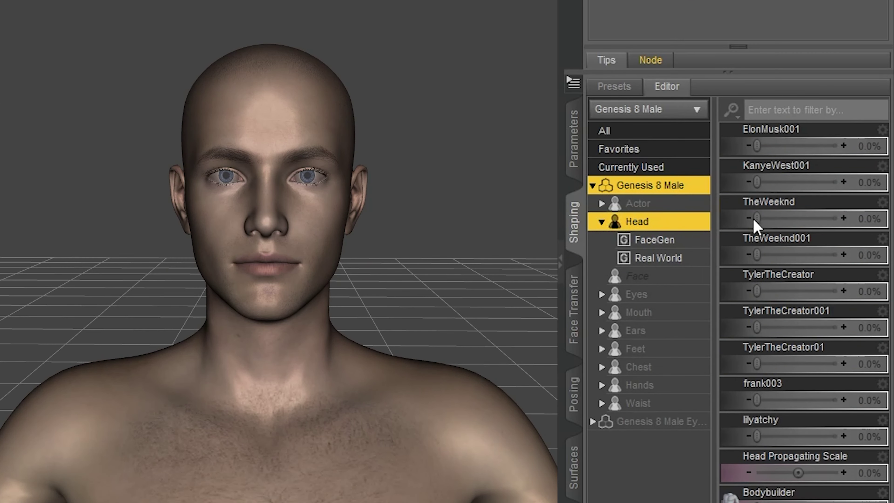
pyautogui.moveTo(756, 254); pyautogui.dragTo(874, 263)
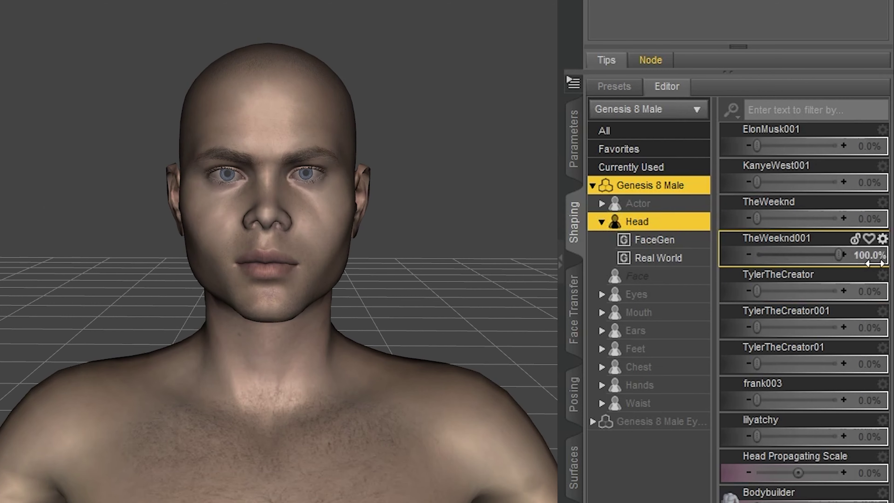
pyautogui.click(574, 468)
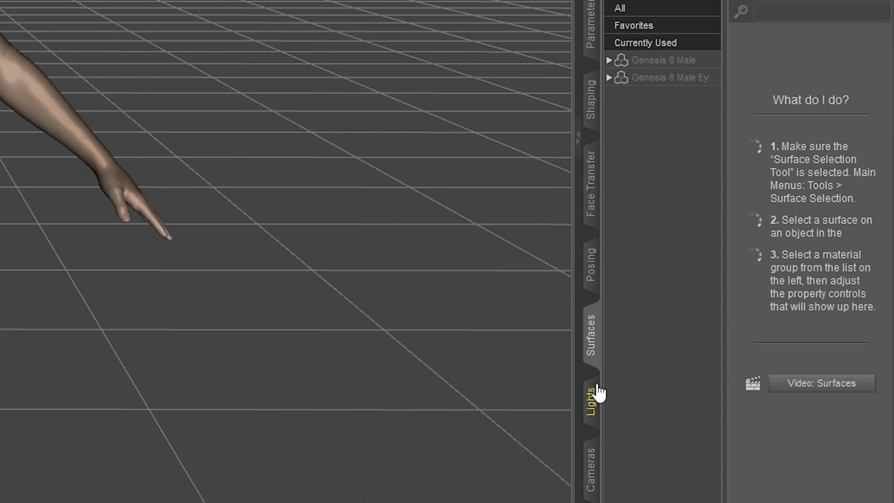
# - Set the Face surface's base color to the TheWeeknd001_face texture
pyautogui.click(607, 61)
pyautogui.click(617, 146)
pyautogui.click(660, 250)
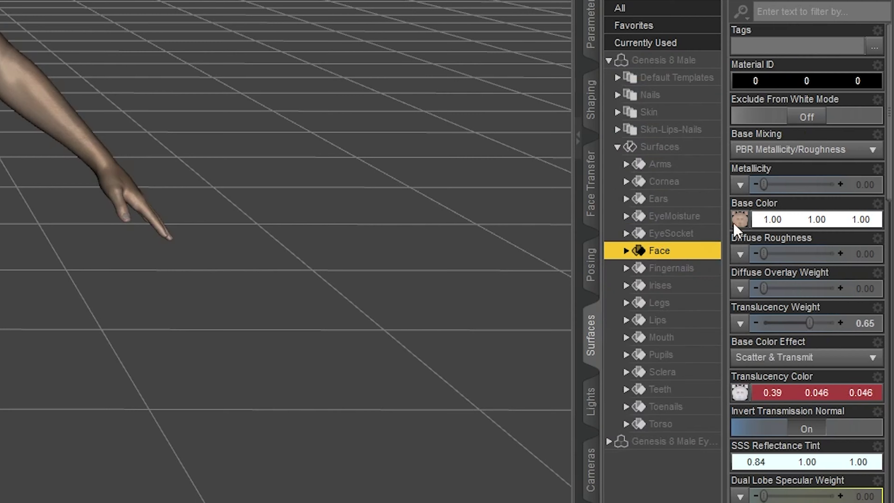
pyautogui.click(740, 219)
pyautogui.click(743, 236)
pyautogui.click(294, 144)
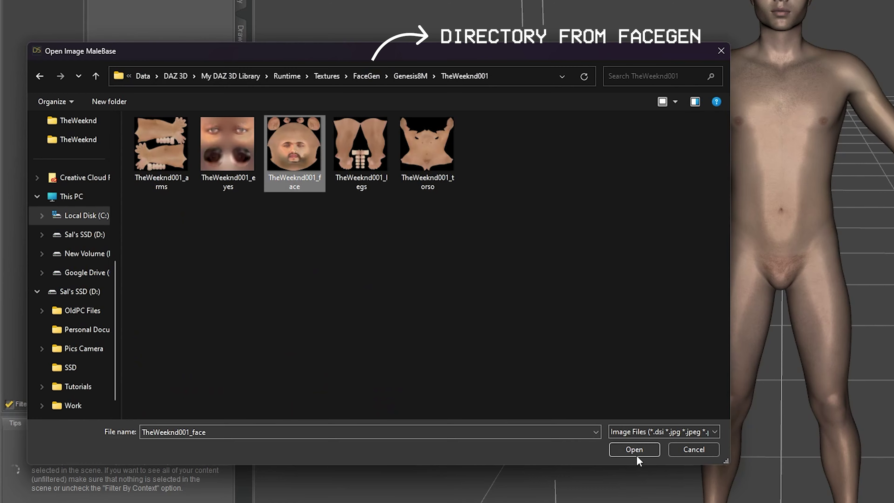
pyautogui.click(633, 449)
# - Give the Irises surface a brown eye base-color texture
pyautogui.click(815, 287)
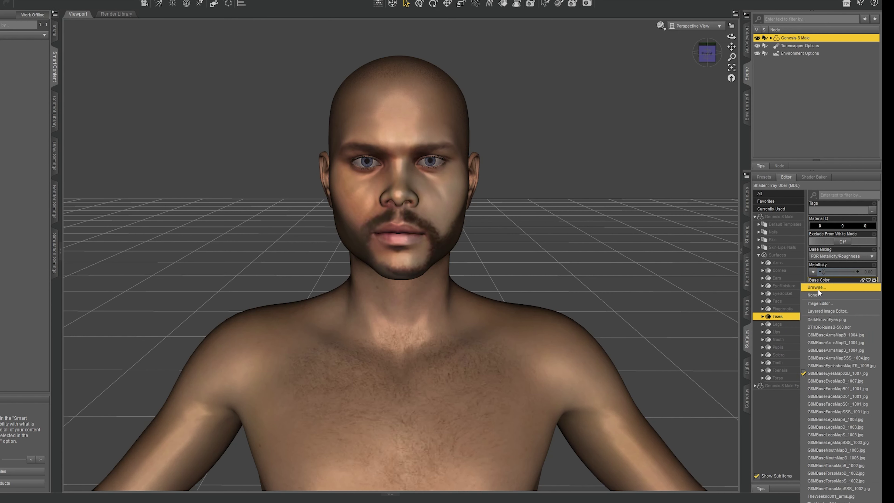
pyautogui.click(816, 288)
pyautogui.doubleClick(16, 221)
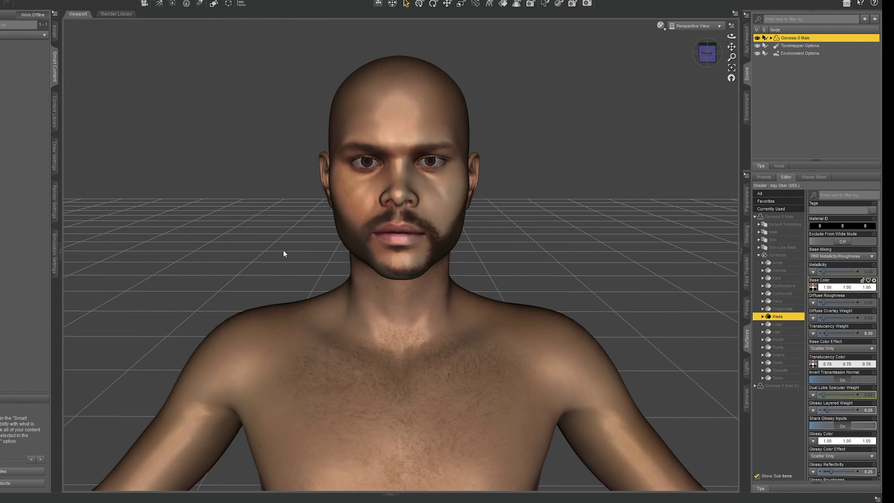
pyautogui.click(788, 309)
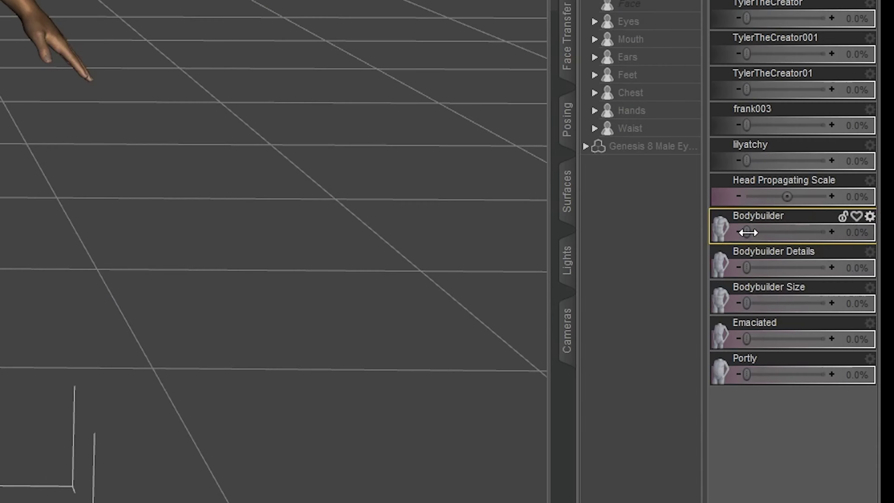
# - Set Bodybuilder to 7.8% and save the scene as TheWeeknd.duf
pyautogui.moveTo(746, 231)
pyautogui.mouseDown()
pyautogui.moveTo(765, 230)
pyautogui.moveTo(751, 230)
pyautogui.mouseUp()
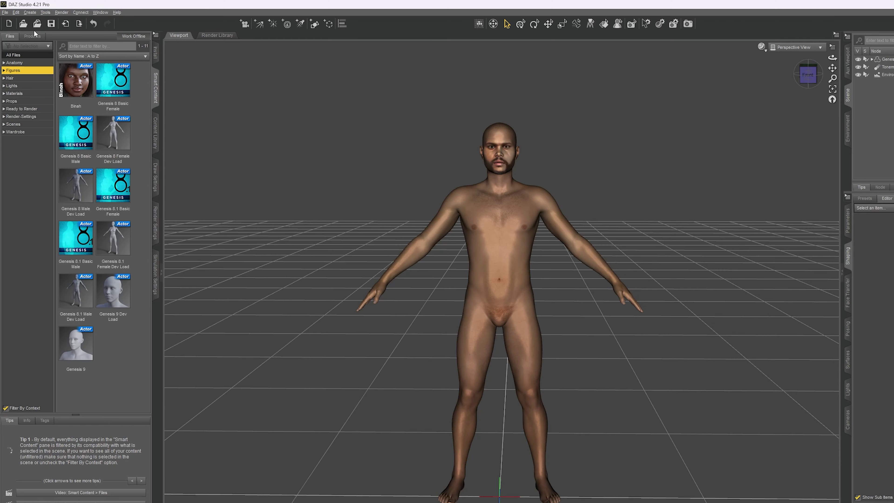
pyautogui.click(8, 22)
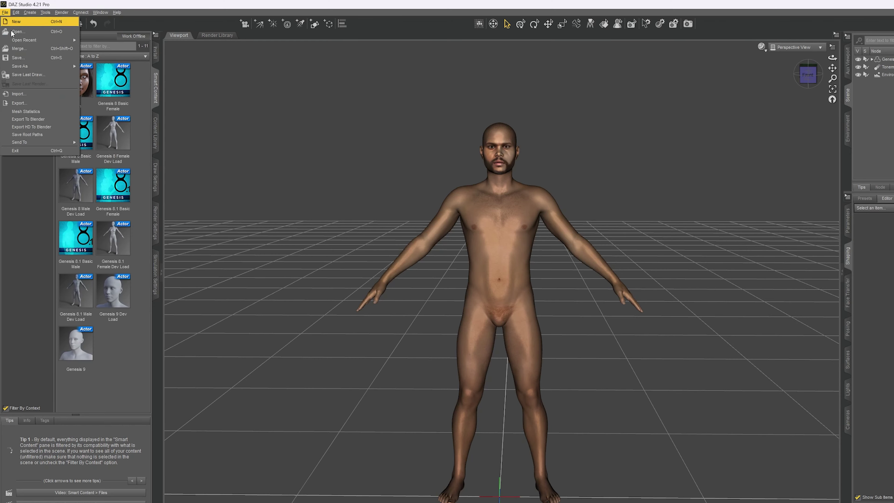
pyautogui.moveTo(43, 102)
pyautogui.click(141, 96)
pyautogui.write('Ther')
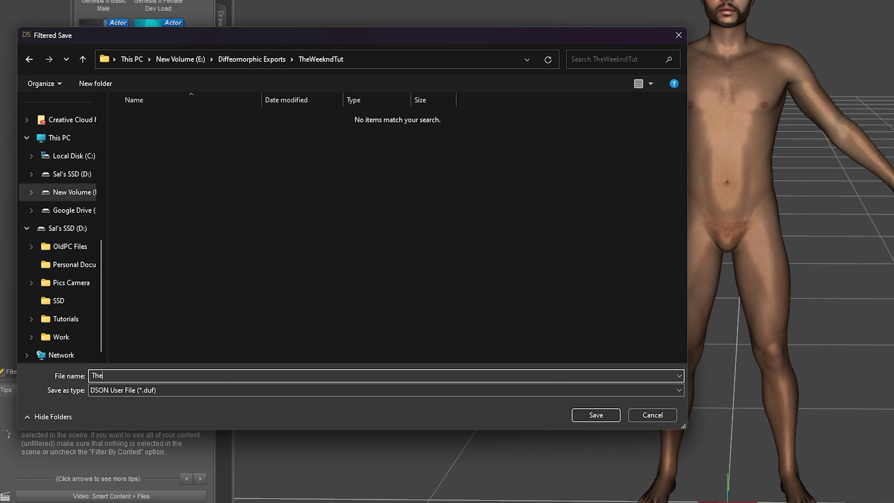
pyautogui.click(598, 408)
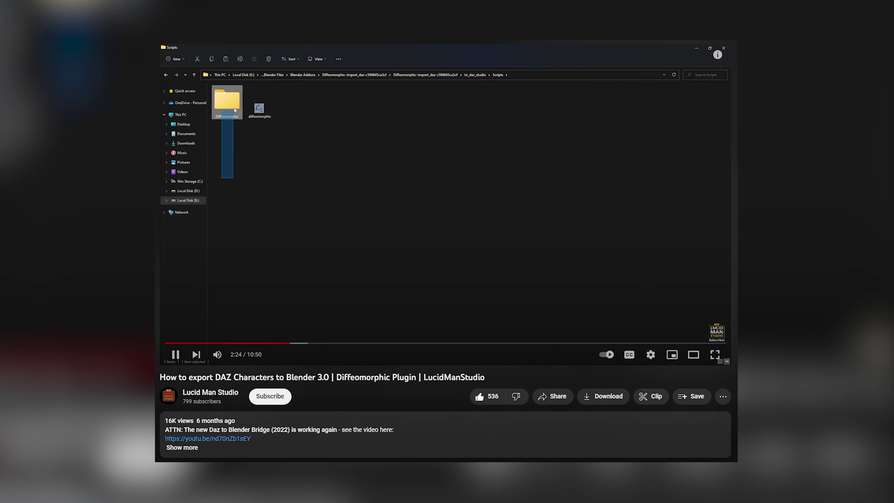
pyautogui.moveTo(280, 96); pyautogui.dragTo(282, 98)
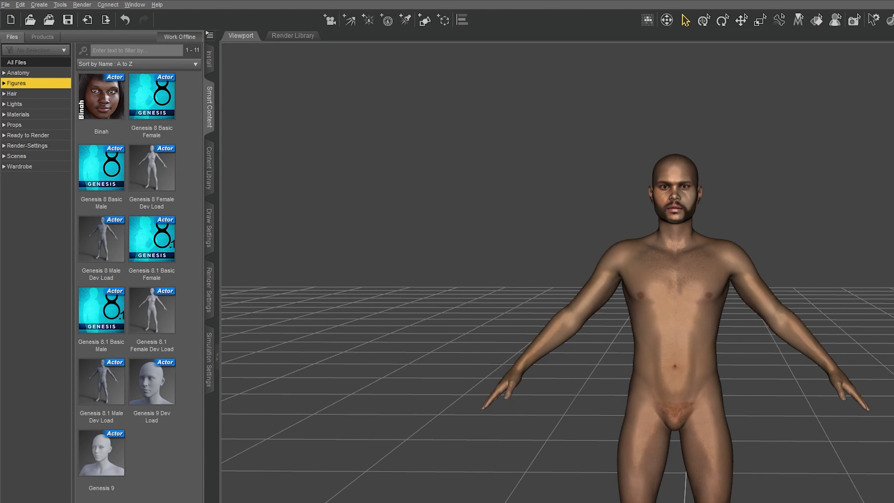
# - Export the character for Blender with File > Export To Blender
pyautogui.click(5, 4)
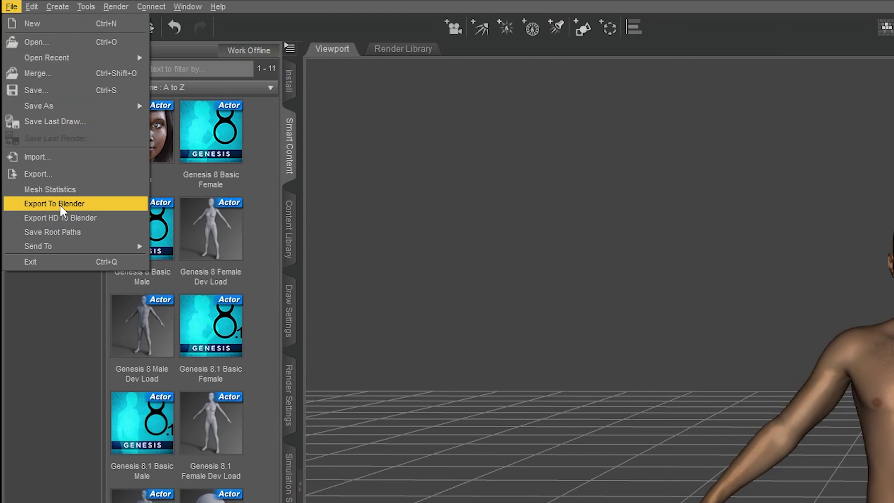
pyautogui.click(62, 210)
pyautogui.click(549, 418)
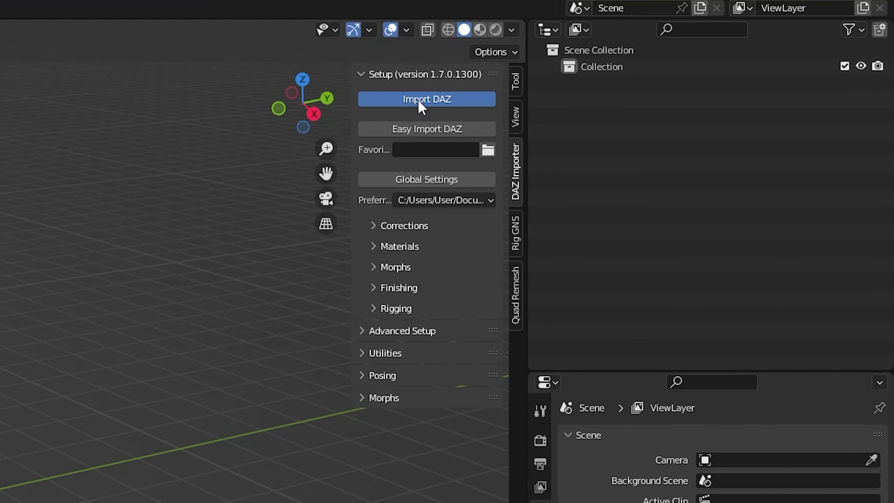
# - Import TheWeeknd.duf into Blender with Import DAZ
pyautogui.click(717, 48)
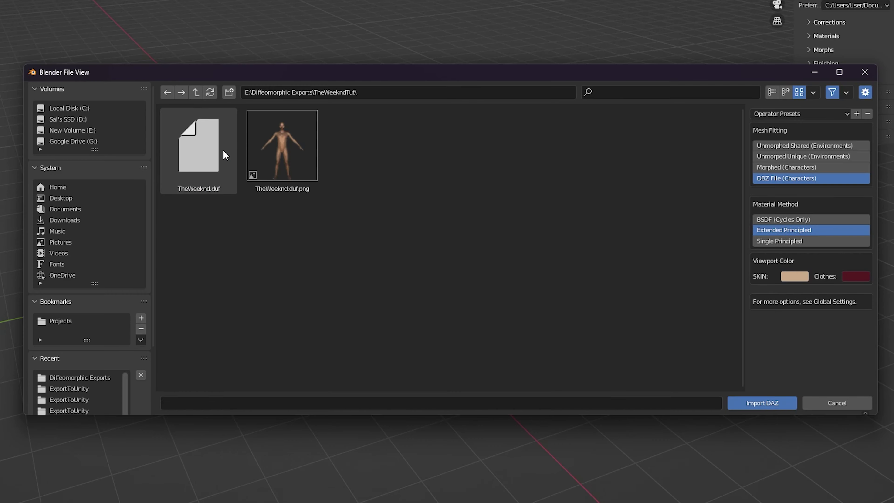
pyautogui.doubleClick(223, 149)
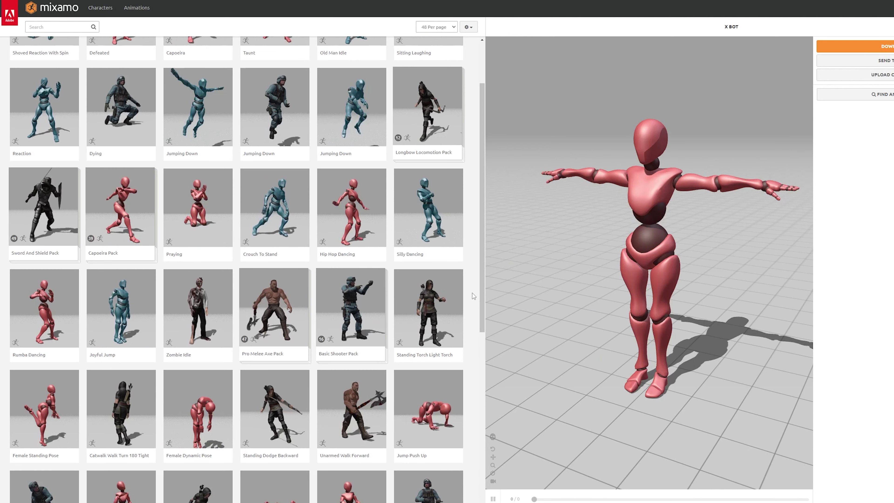
pyautogui.scroll(-3, 472, 293)
pyautogui.scroll(-5, 472, 292)
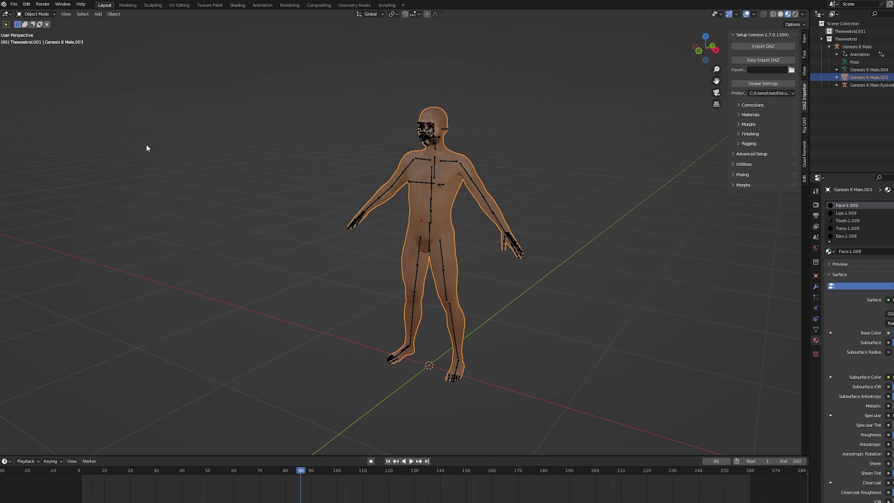
# - Export the imported character as an FBX (.fbx) file
pyautogui.click(14, 4)
pyautogui.moveTo(53, 192)
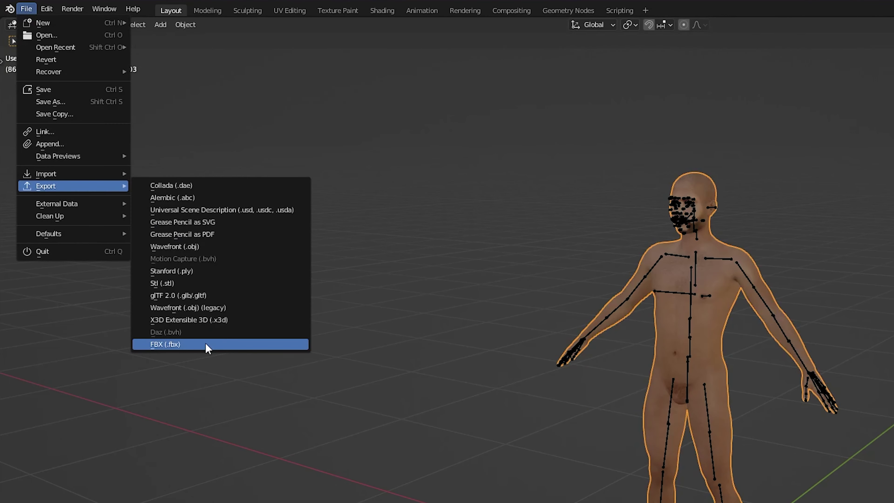
pyautogui.click(220, 343)
pyautogui.scroll(-5, 730, 315)
pyautogui.scroll(5, 730, 315)
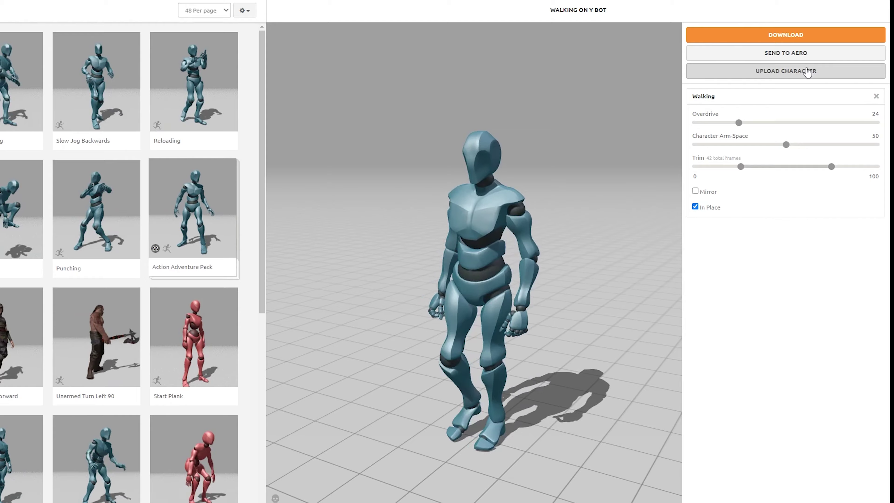
# - Upload the custom character to Mixamo and place chin, wrist, elbow, knee and groin markers
pyautogui.click(798, 78)
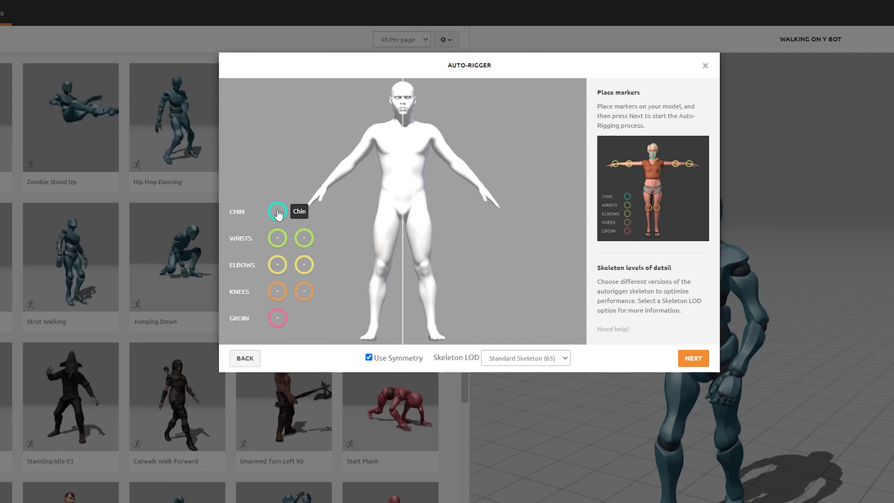
pyautogui.moveTo(239, 202); pyautogui.dragTo(361, 112)
pyautogui.moveTo(277, 238)
pyautogui.mouseDown()
pyautogui.moveTo(333, 166)
pyautogui.moveTo(322, 187)
pyautogui.mouseUp()
pyautogui.moveTo(277, 265); pyautogui.dragTo(354, 160)
pyautogui.moveTo(277, 291); pyautogui.dragTo(382, 269)
pyautogui.moveTo(277, 318); pyautogui.dragTo(402, 211)
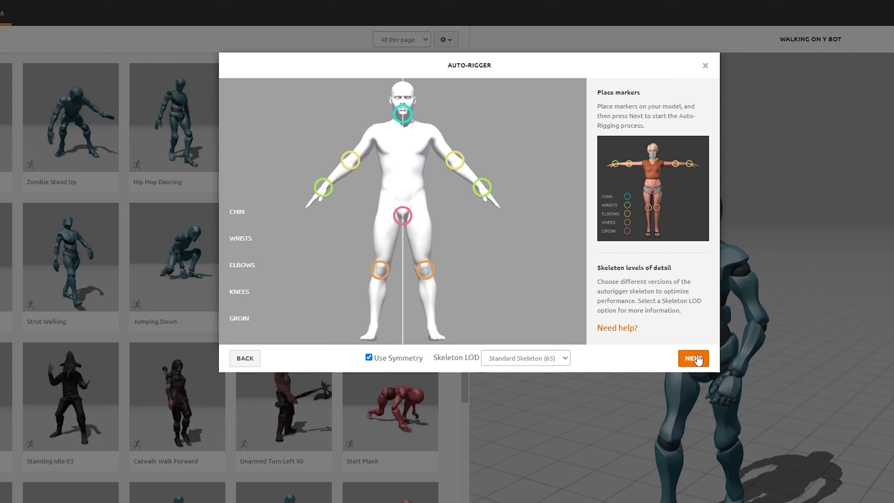
# - Auto-rig the character and download Walking as FBX Binary with skin at 30 fps
pyautogui.click(698, 356)
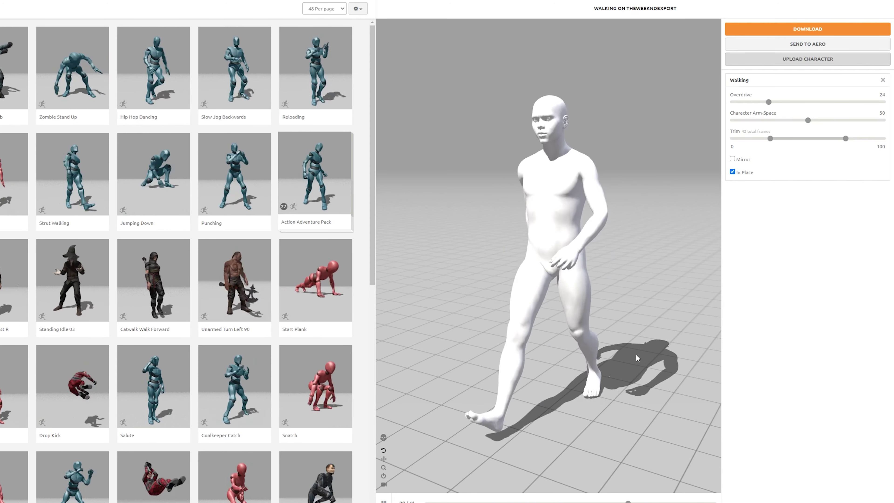
pyautogui.click(807, 29)
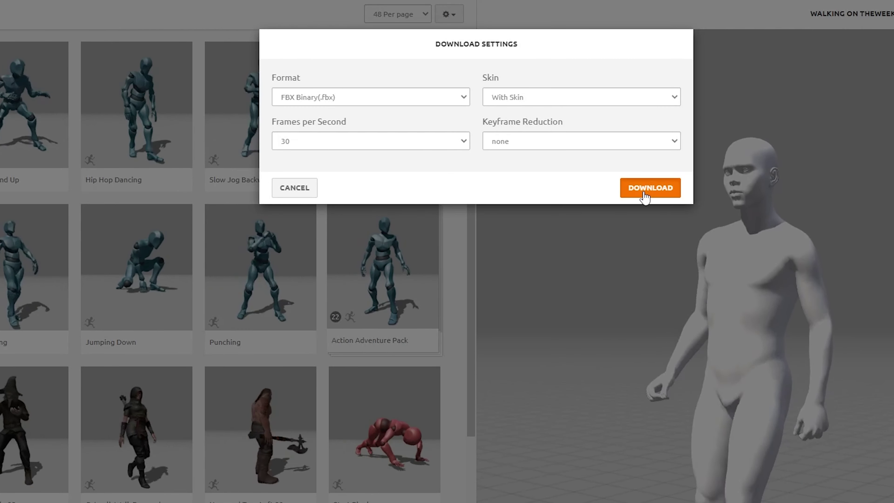
pyautogui.click(412, 132)
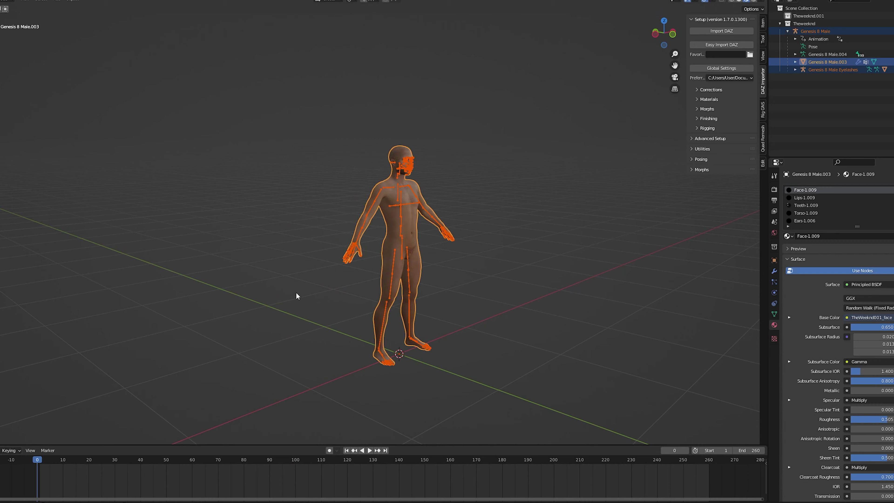
# - Move the Genesis 8 Male figure aside and clear the selection
pyautogui.moveTo(317, 142); pyautogui.dragTo(483, 259)
pyautogui.press('g')
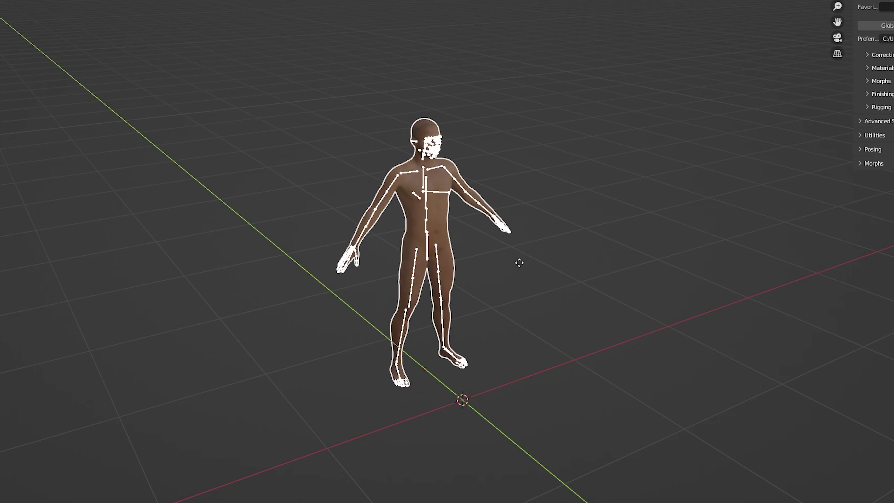
pyautogui.click(414, 237)
pyautogui.click(508, 264)
# - Import Walking.fbx into the scene as FBX
pyautogui.click(12, 4)
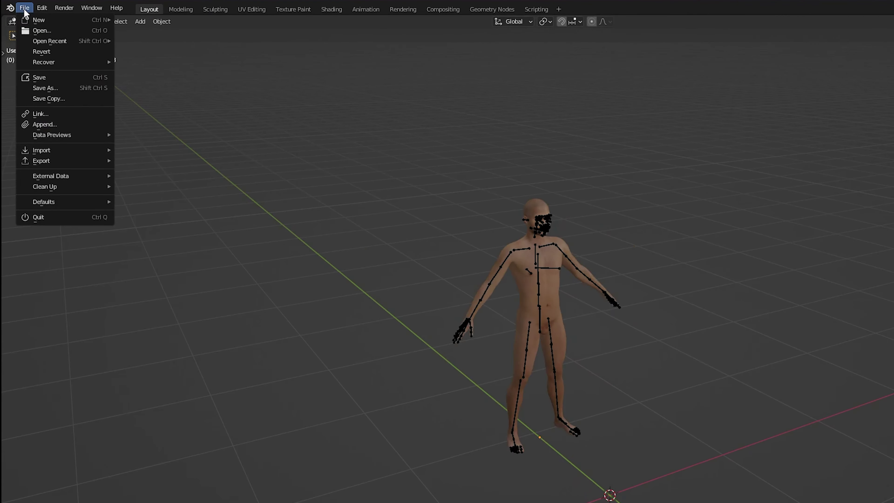
pyautogui.moveTo(72, 154)
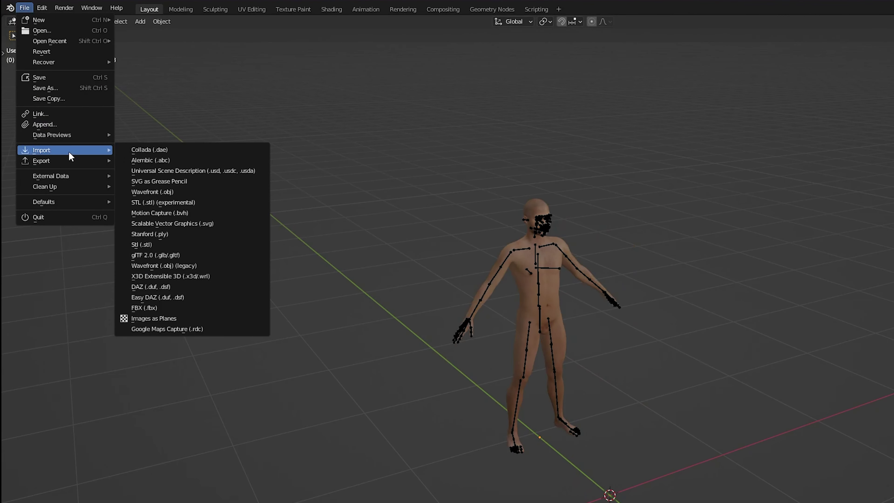
pyautogui.click(159, 309)
pyautogui.doubleClick(439, 268)
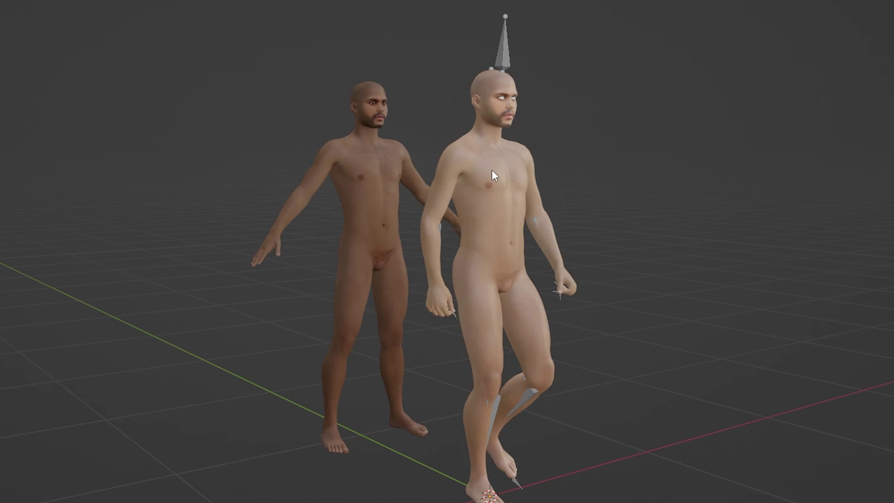
# - Link the textured character's materials onto the Mixamo walker
pyautogui.click(494, 174)
pyautogui.keyDown('shift'); pyautogui.click(405, 160); pyautogui.keyUp('shift')
pyautogui.hotkey('ctrl', 'l')
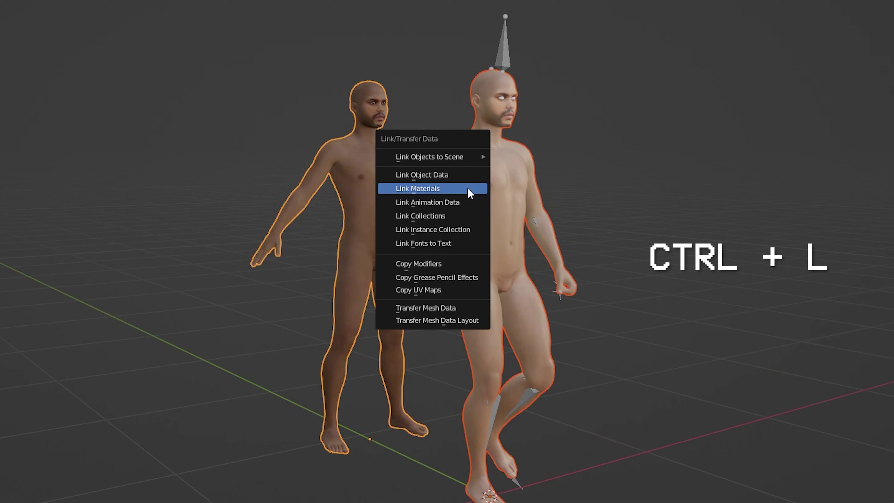
pyautogui.click(470, 188)
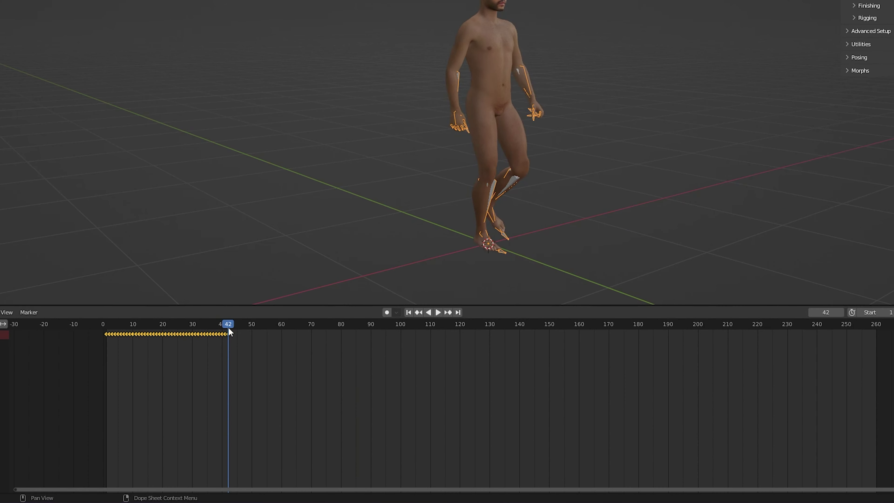
# - Paste repeated copies of the walk keys to span about 250 frames, then play
pyautogui.hotkey('ctrl', 'v')
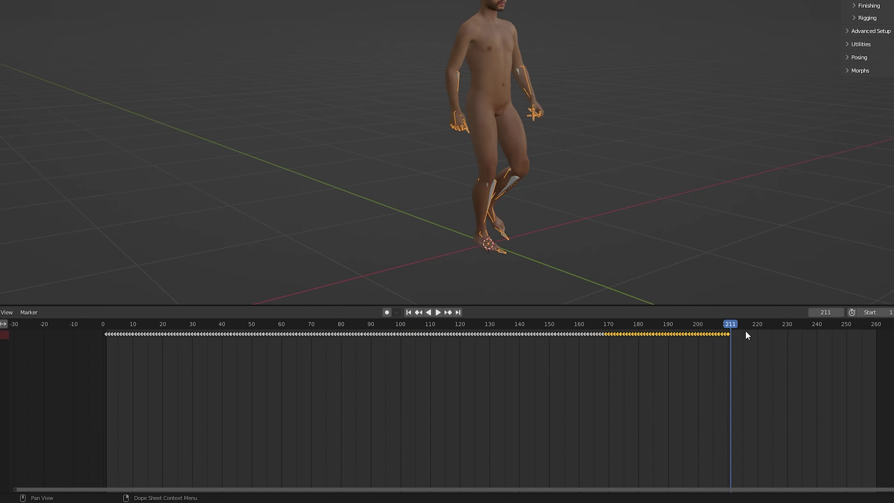
pyautogui.hotkey('ctrl', 'v')
pyautogui.press('space')
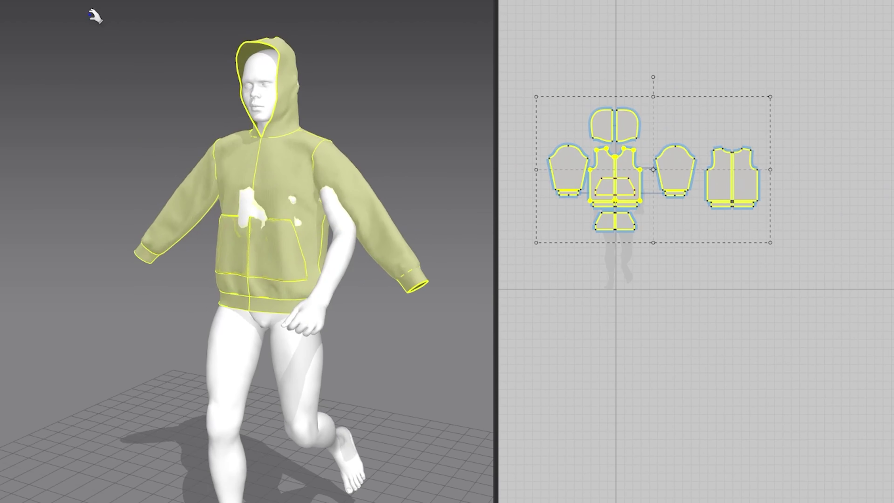
pyautogui.moveTo(246, 247); pyautogui.dragTo(340, 186, button='right')
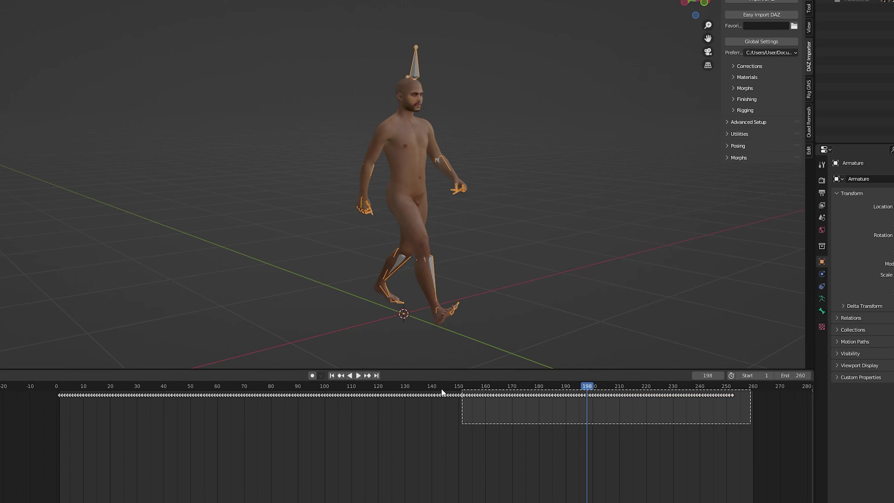
# - At frame 0, clear all bone transforms in Pose Mode, keyframe the rest pose, then play
pyautogui.moveTo(442, 392); pyautogui.dragTo(65, 399)
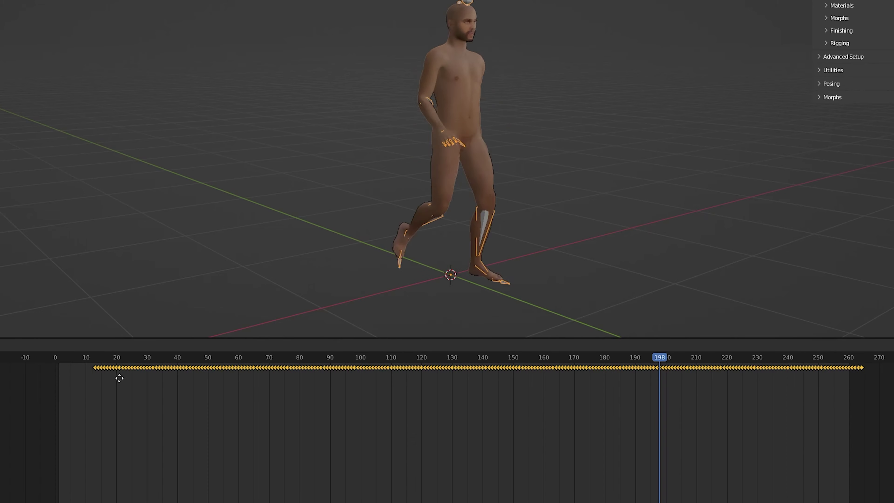
pyautogui.click(56, 388)
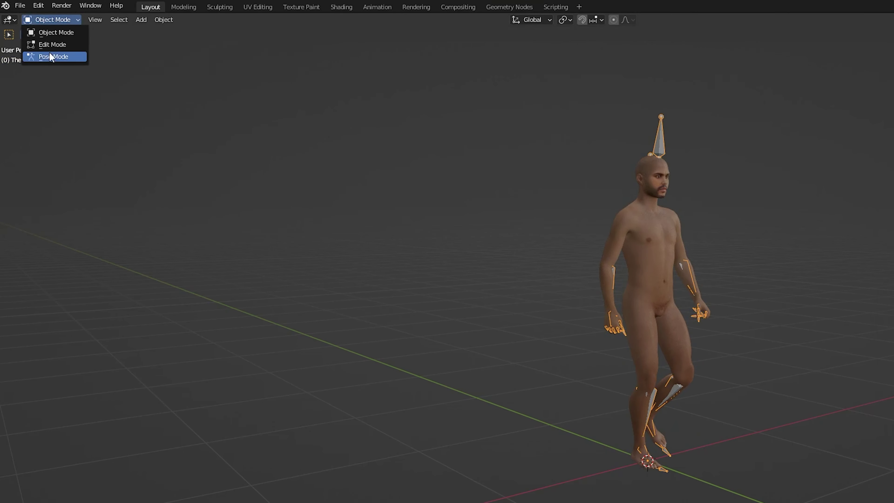
pyautogui.click(50, 57)
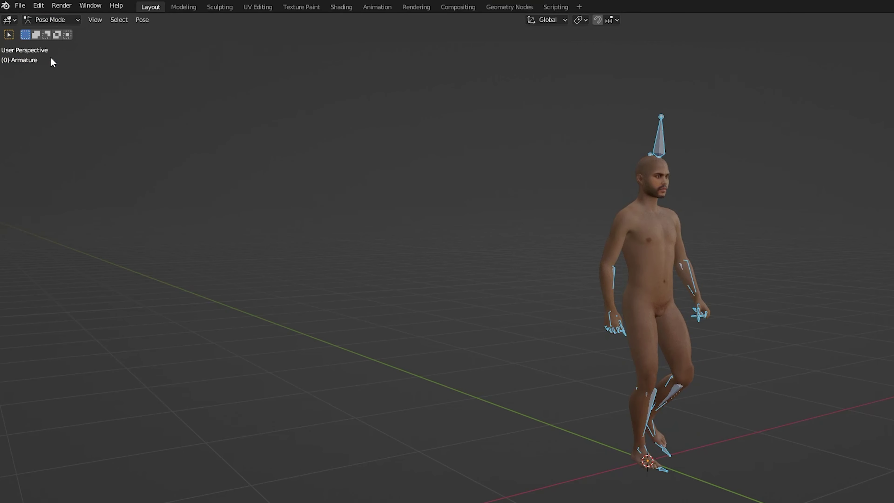
pyautogui.click(138, 20)
pyautogui.moveTo(158, 43)
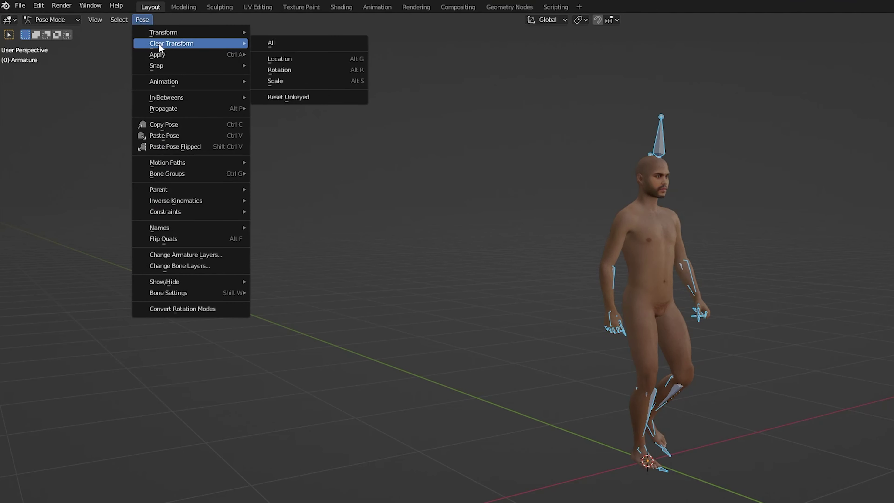
pyautogui.click(305, 43)
pyautogui.press('i')
pyautogui.click(274, 297)
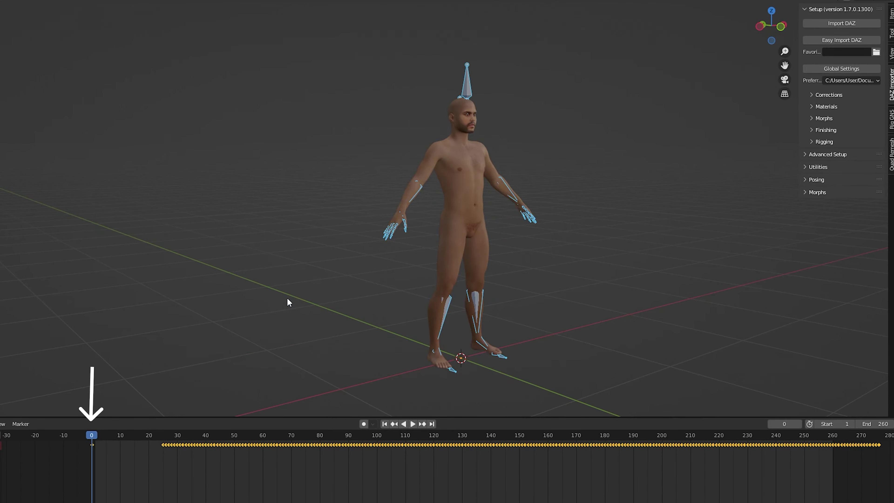
pyautogui.press('space')
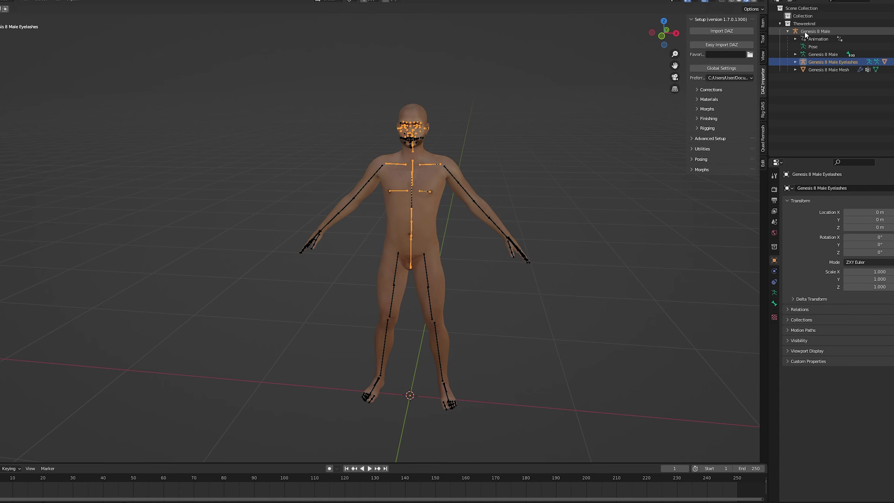
# - Convert the Genesis 8 Male armature with Rig-GNS, then add, match and generate the metarig
pyautogui.click(746, 53)
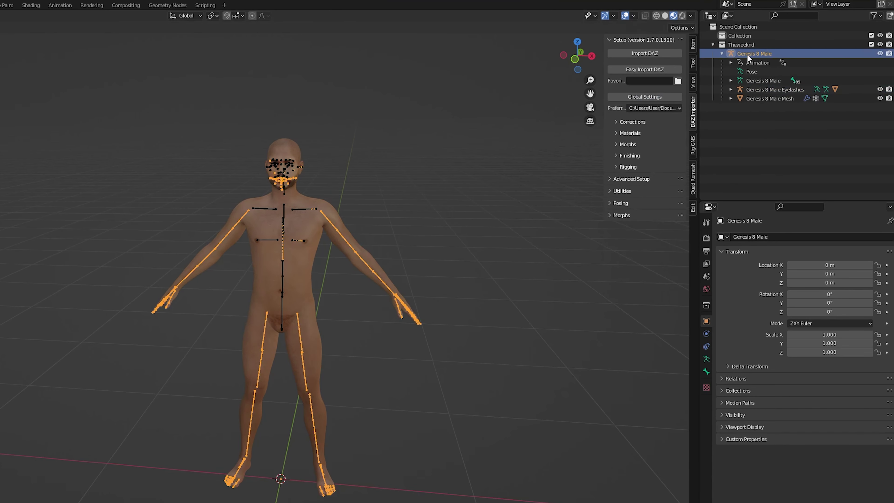
pyautogui.click(693, 151)
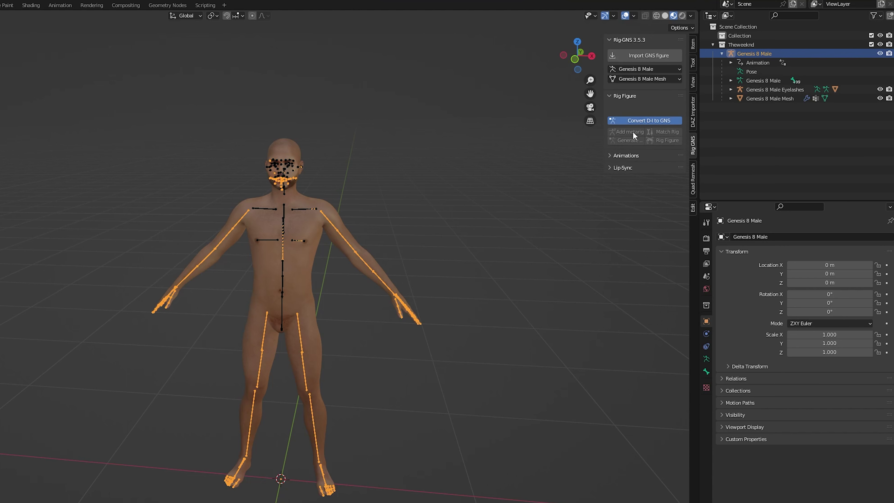
pyautogui.click(633, 120)
pyautogui.click(632, 111)
pyautogui.click(665, 108)
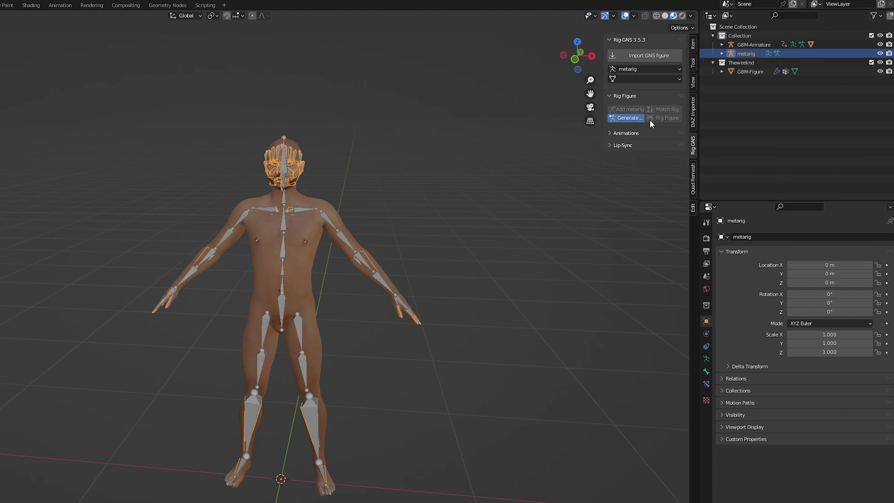
pyautogui.click(667, 118)
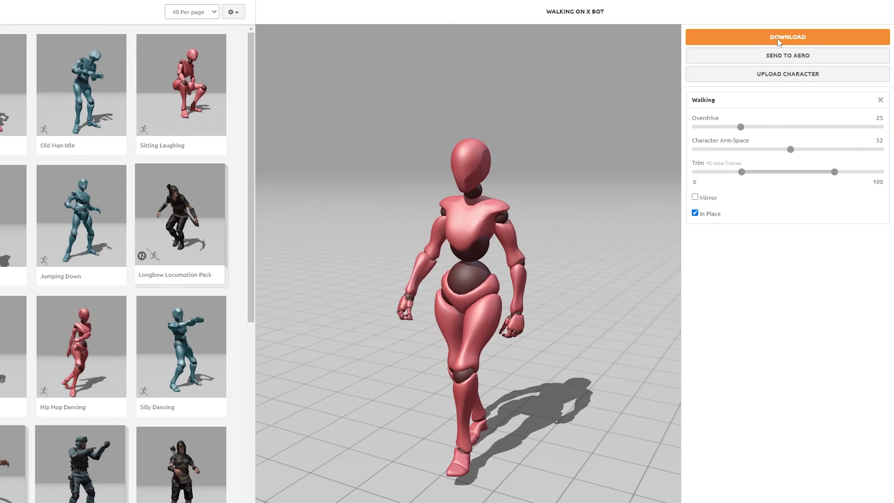
pyautogui.click(810, 45)
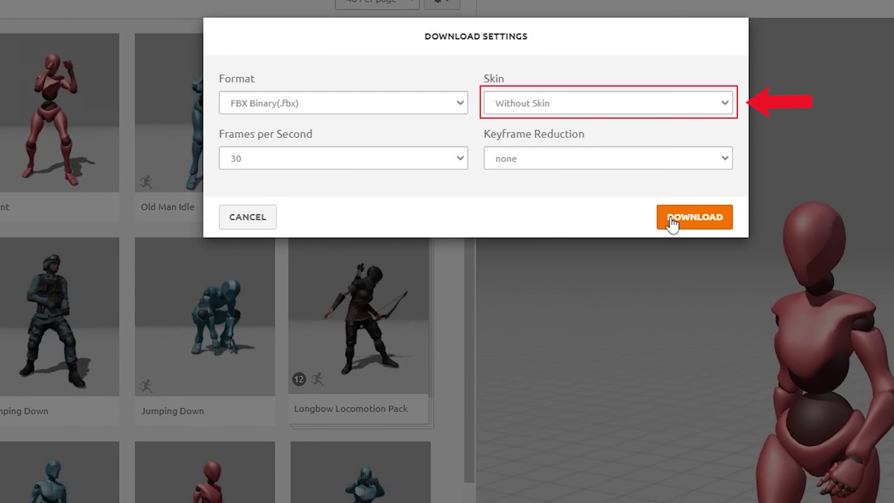
pyautogui.click(672, 220)
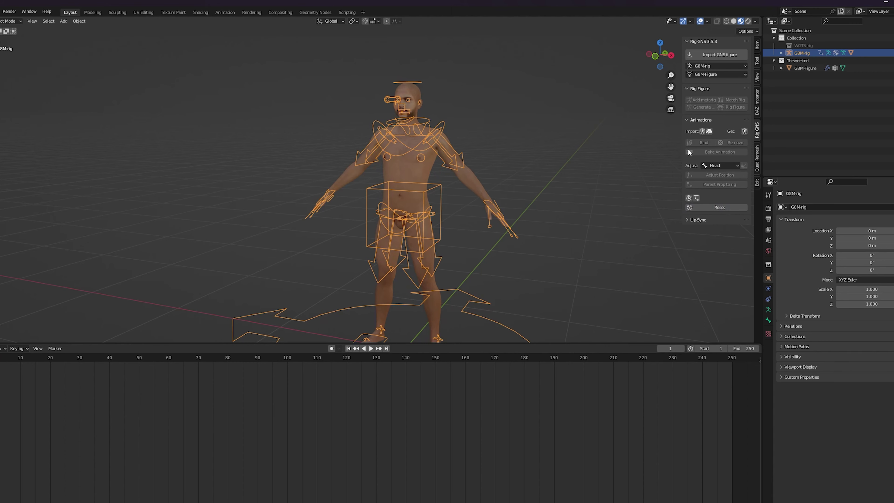
# - Import WalkingNoSkin.fbx through the Rig GNS Mixamo importer and bind the walk to the G8M-rig
pyautogui.click(702, 131)
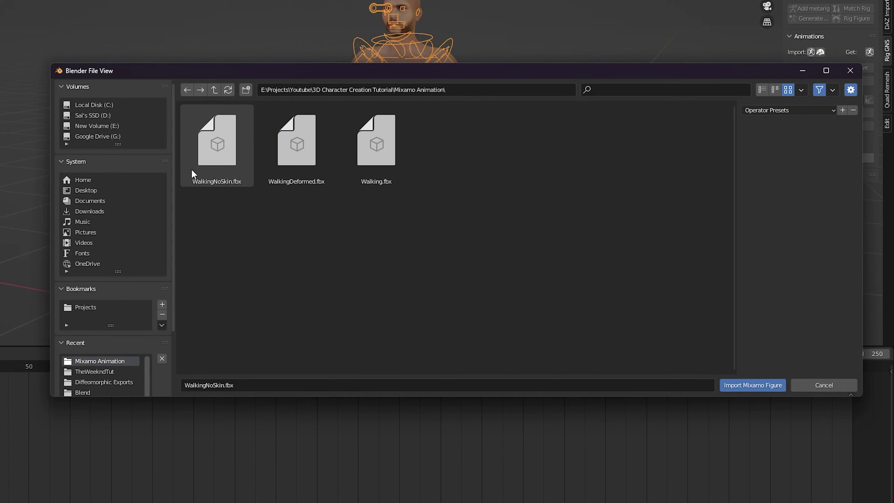
pyautogui.doubleClick(237, 149)
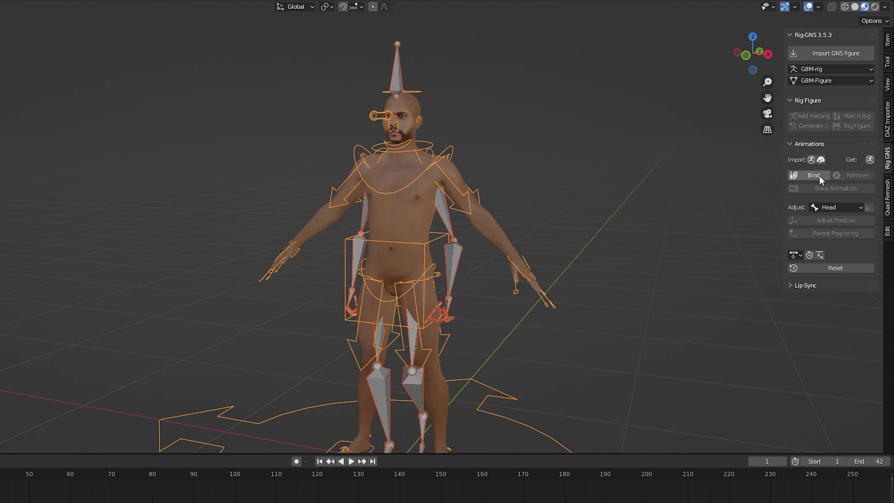
pyautogui.click(812, 175)
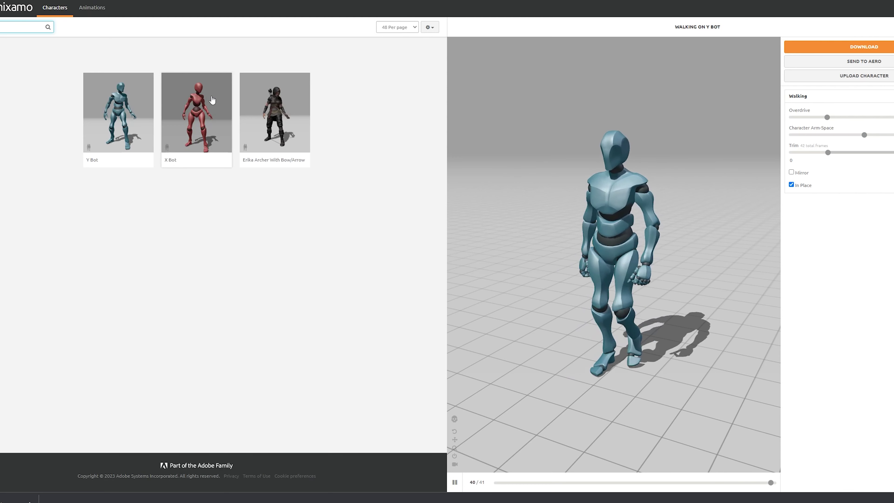
# - Switch the Mixamo character to X Bot and confirm the character change
pyautogui.click(213, 101)
pyautogui.click(567, 114)
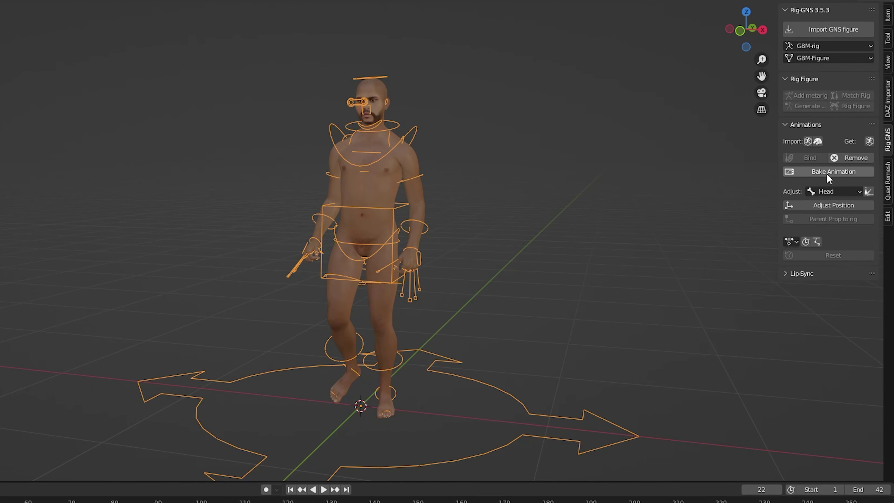
# - Bake the walk into the G8M-W action, then clear all pose transforms and key that rest pose at frame 0
pyautogui.click(826, 172)
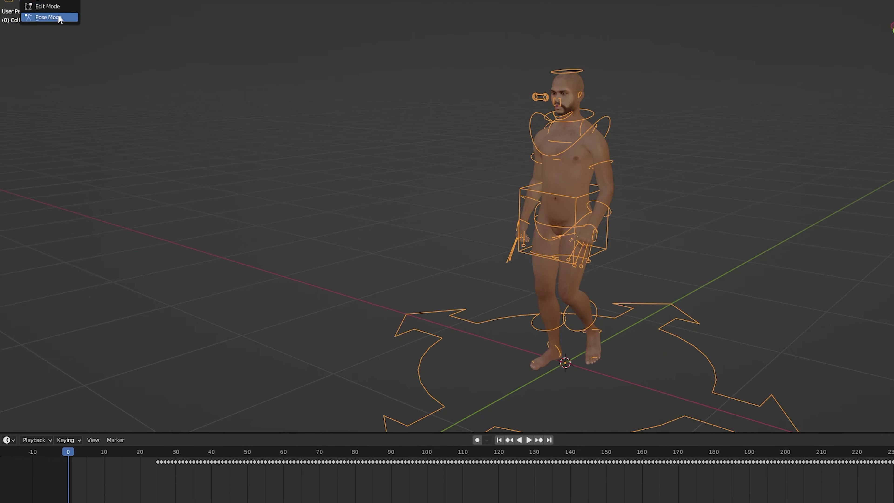
pyautogui.click(128, 19)
pyautogui.moveTo(154, 40)
pyautogui.click(266, 40)
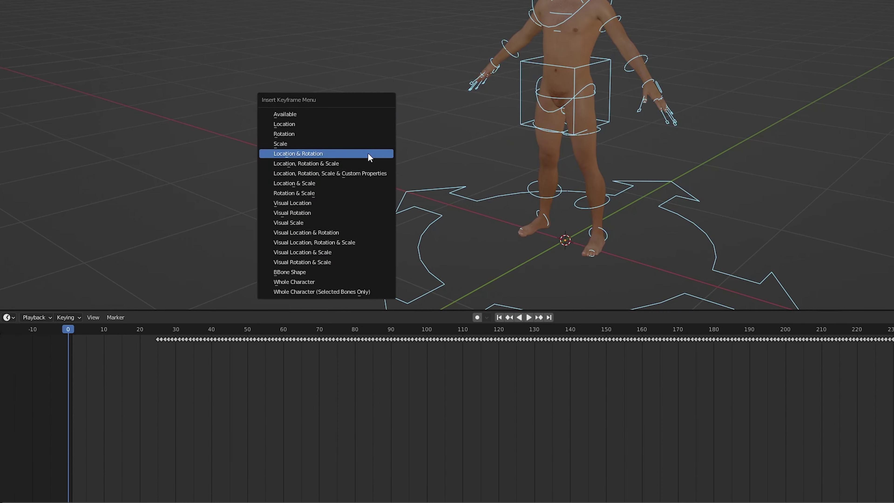
pyautogui.click(368, 153)
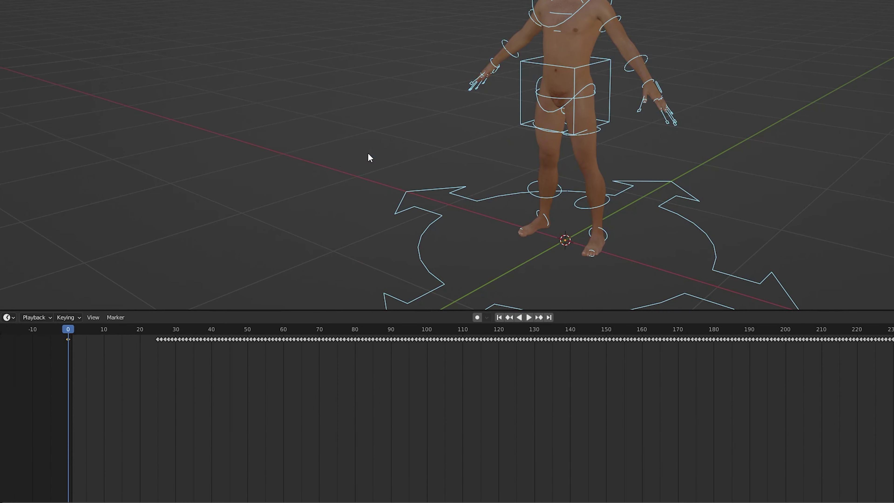